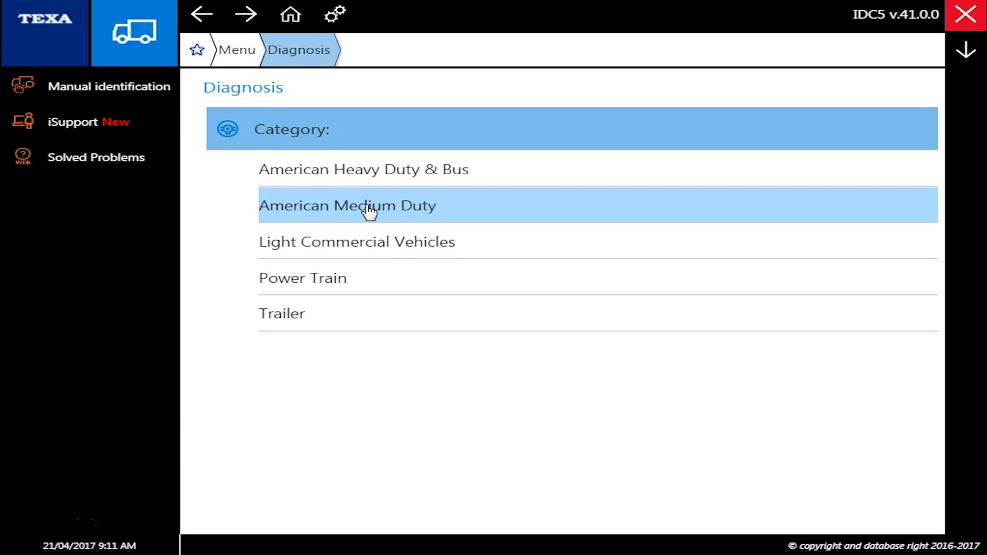
- Select the vehicle American Medium Duty > DODGE > RAM Fourth Generation [09>]
left_click(368, 206)
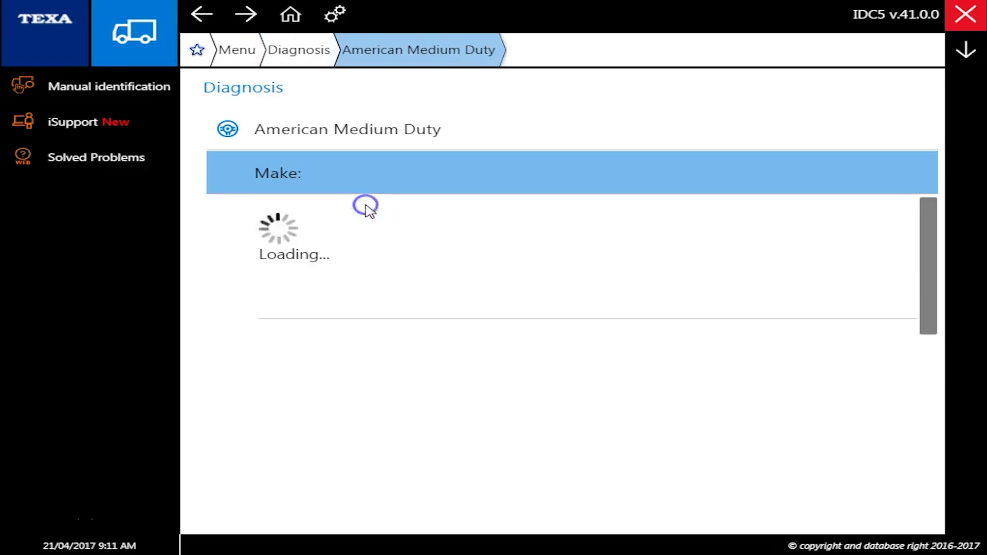
left_click(375, 290)
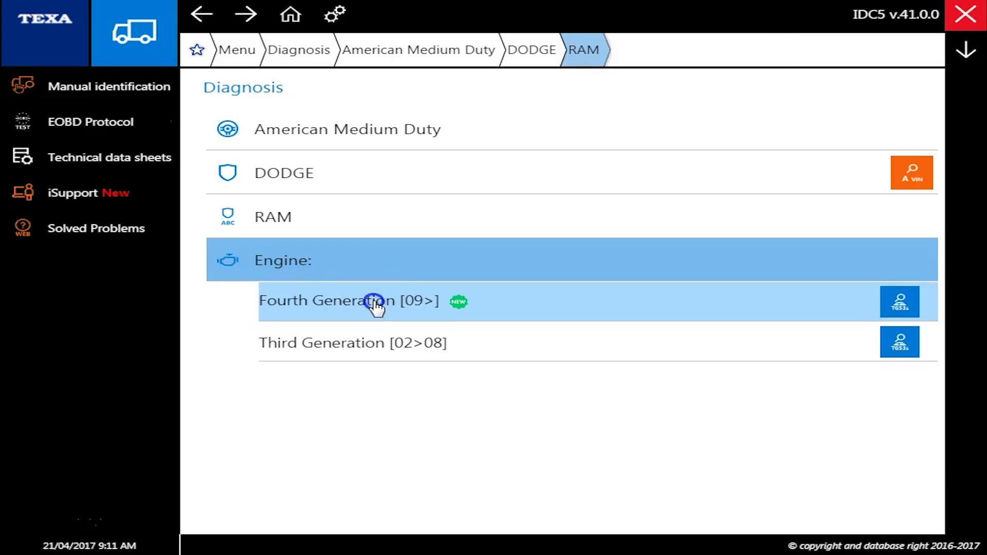
left_click(375, 303)
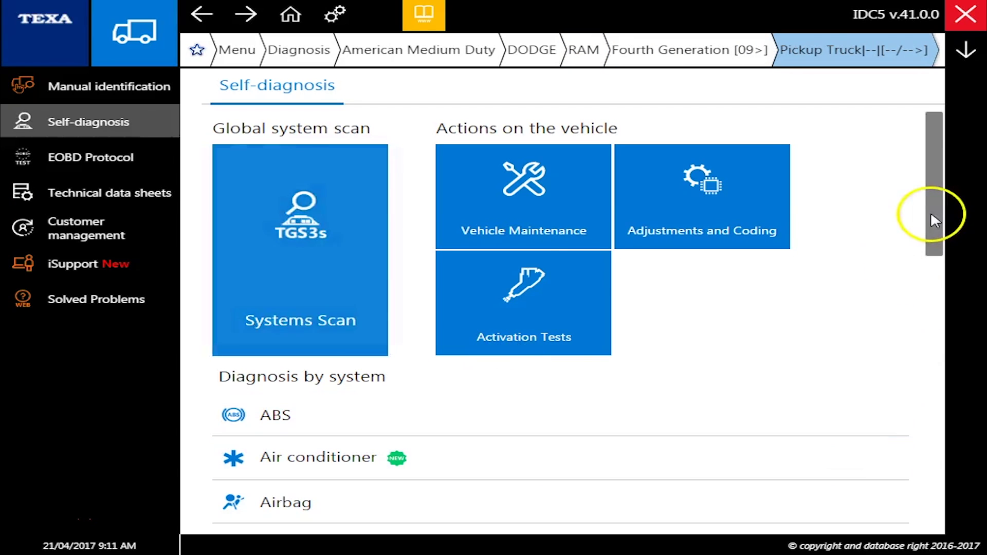
- Start Systems Scan, get past Connection information and confirm the ignition warning
left_click(296, 295)
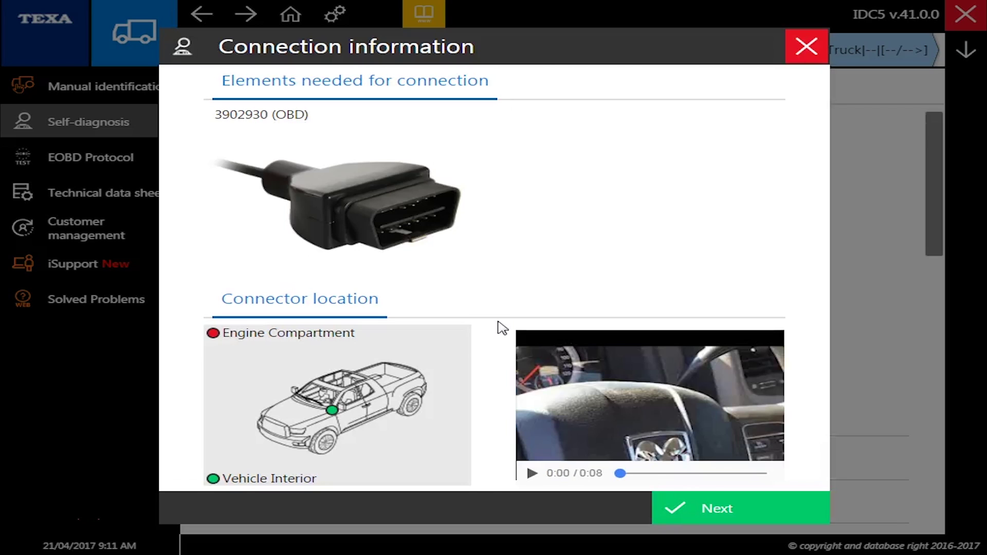
left_click(702, 509)
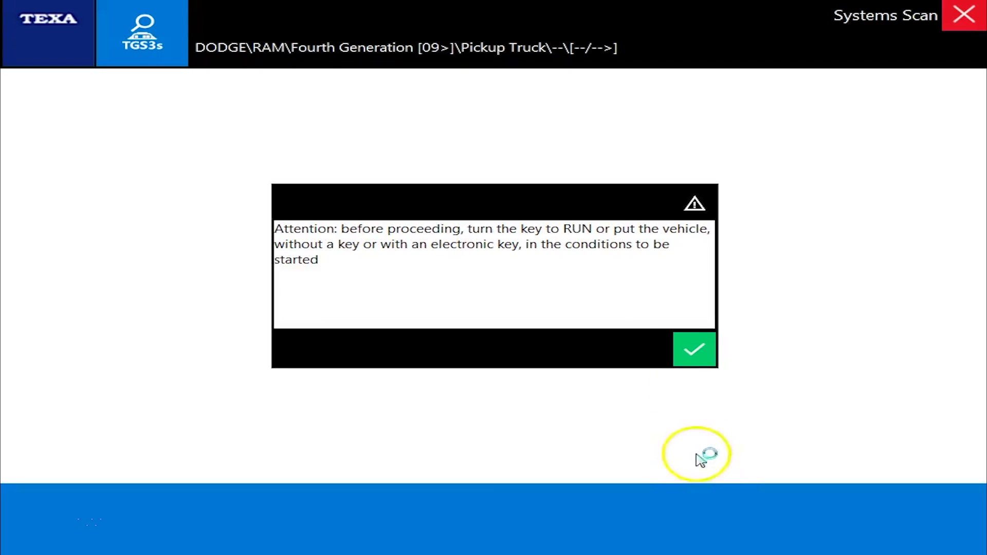
left_click(688, 340)
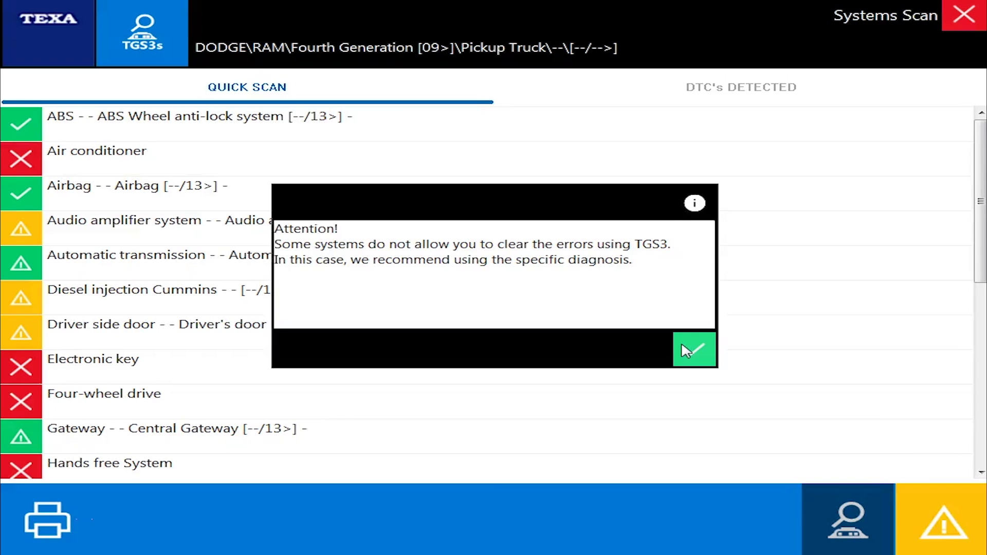
- Dismiss the error-clearing notice and read the ABS result: ECU recognised, no error detected
left_click(686, 351)
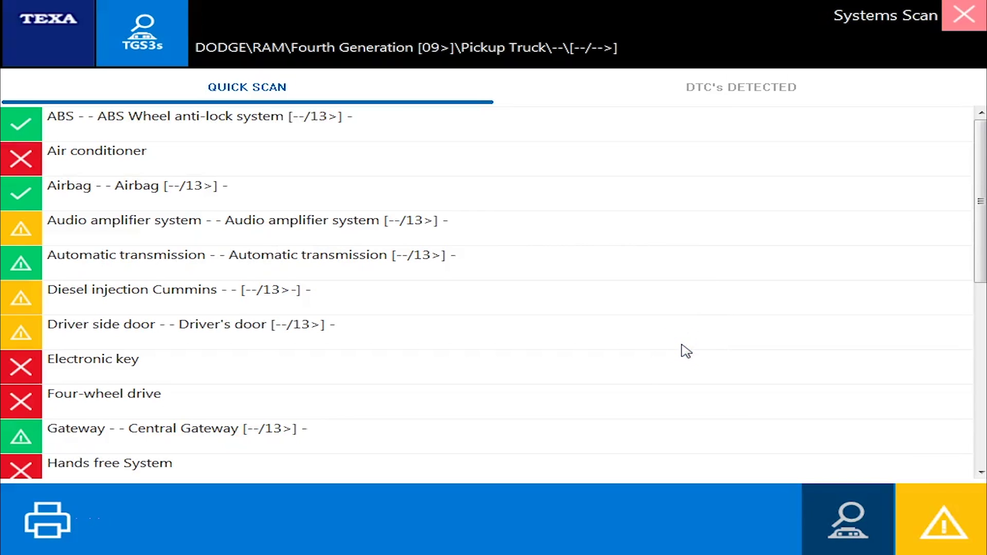
left_click(243, 300)
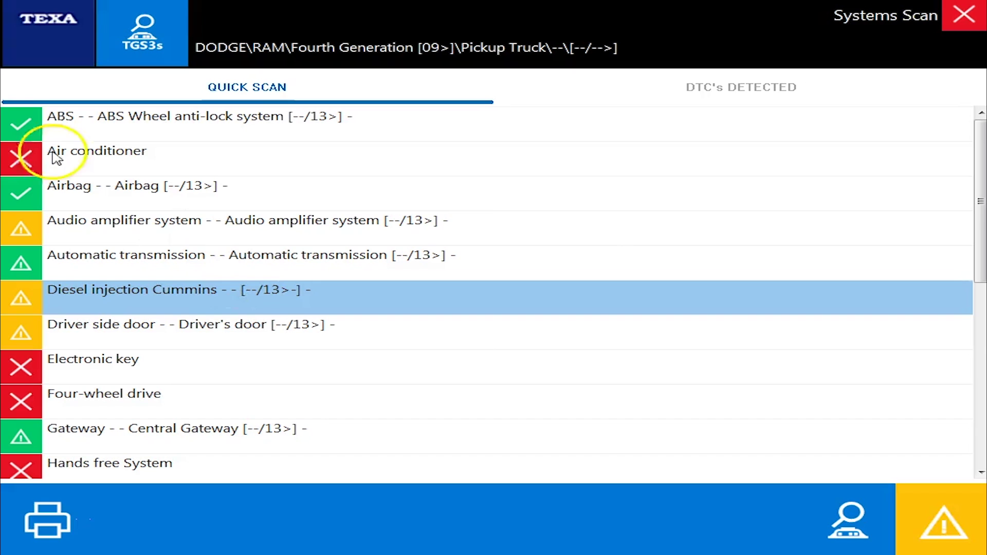
left_click(21, 126)
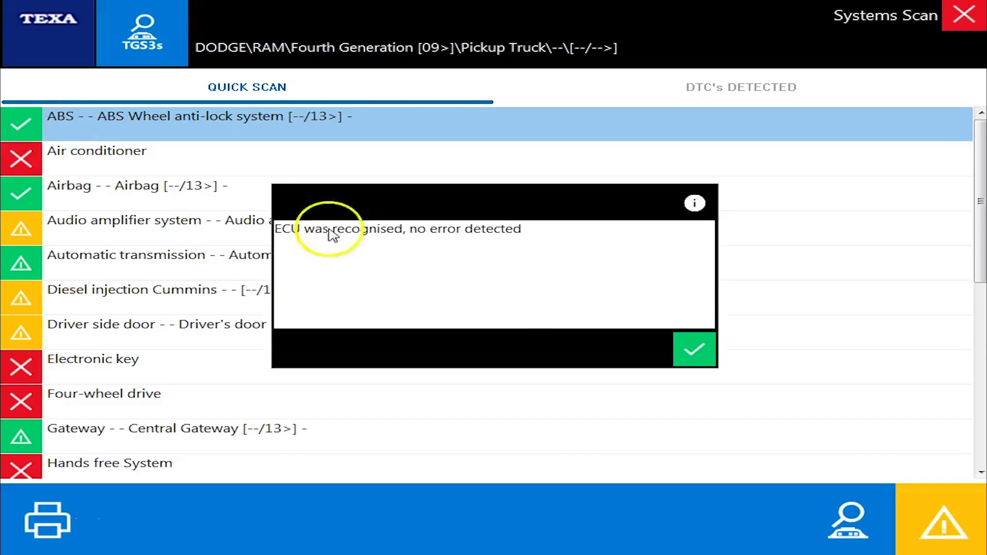
left_click(695, 349)
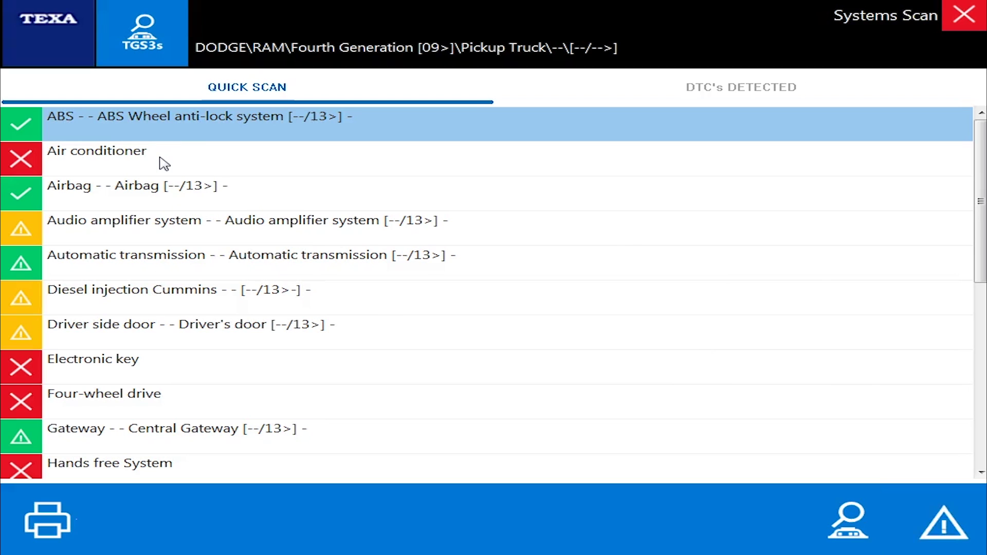
left_click(120, 226)
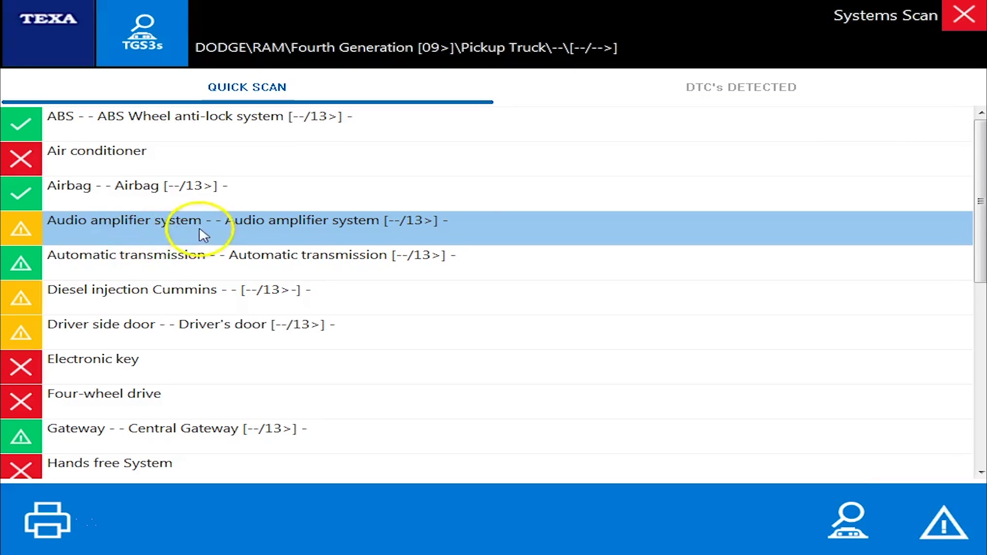
- Show the DTC's DETECTED list and review fault codes B1479, B1474 and P2509
left_click(729, 92)
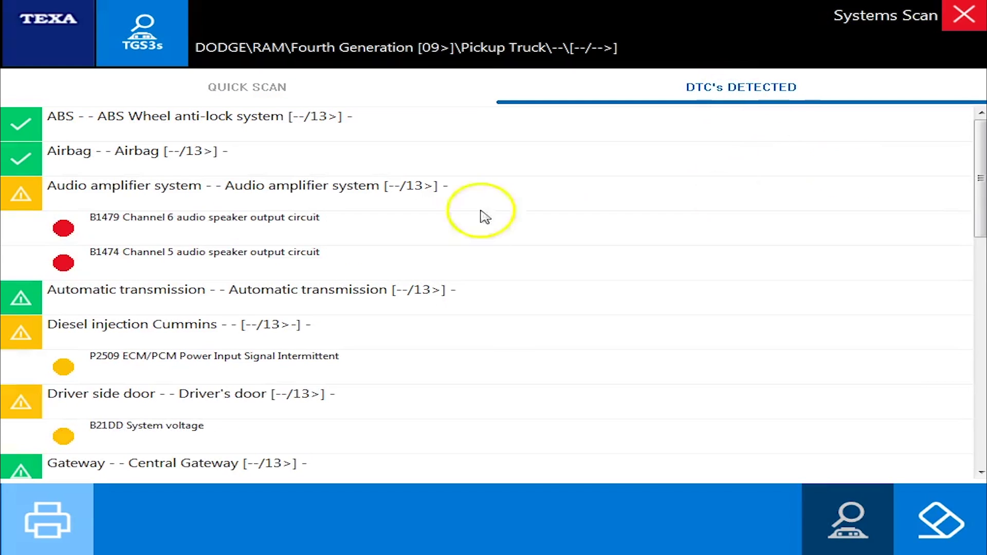
left_click(122, 230)
left_click(122, 257)
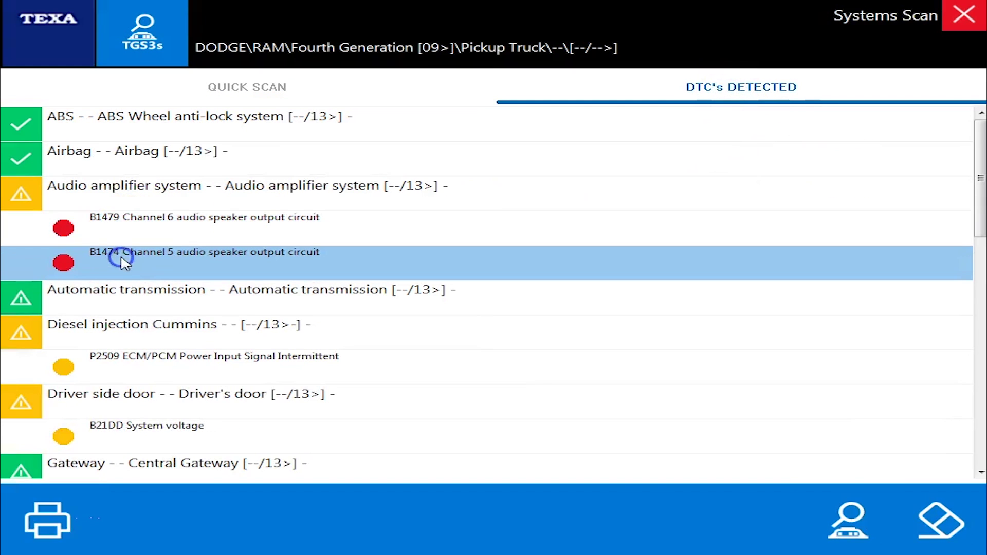
left_click(121, 378)
left_click(122, 228)
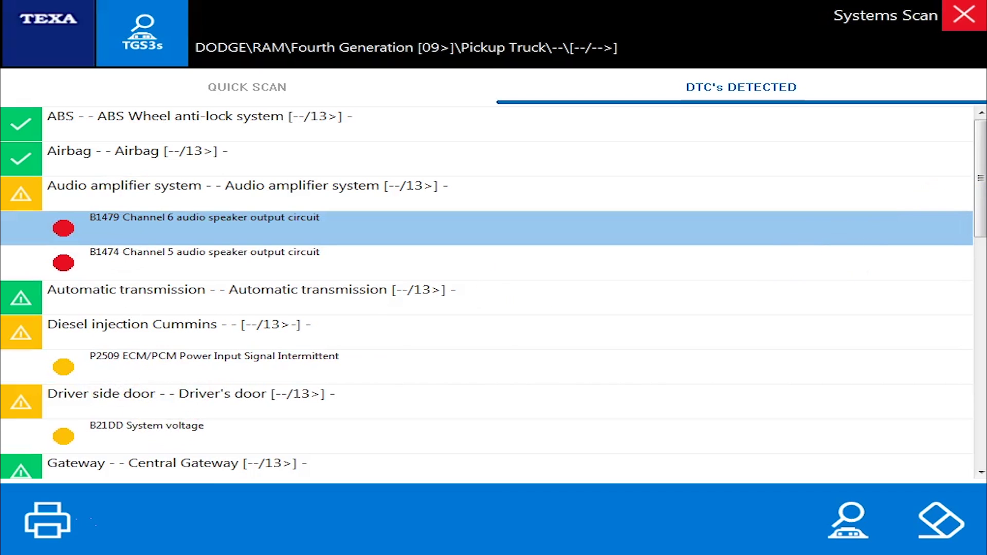
left_click_drag(978, 173, 979, 148)
- From QUICK SCAN, open Diesel injection Cummins diagnosis and confirm the ignition prompt
left_click(239, 97)
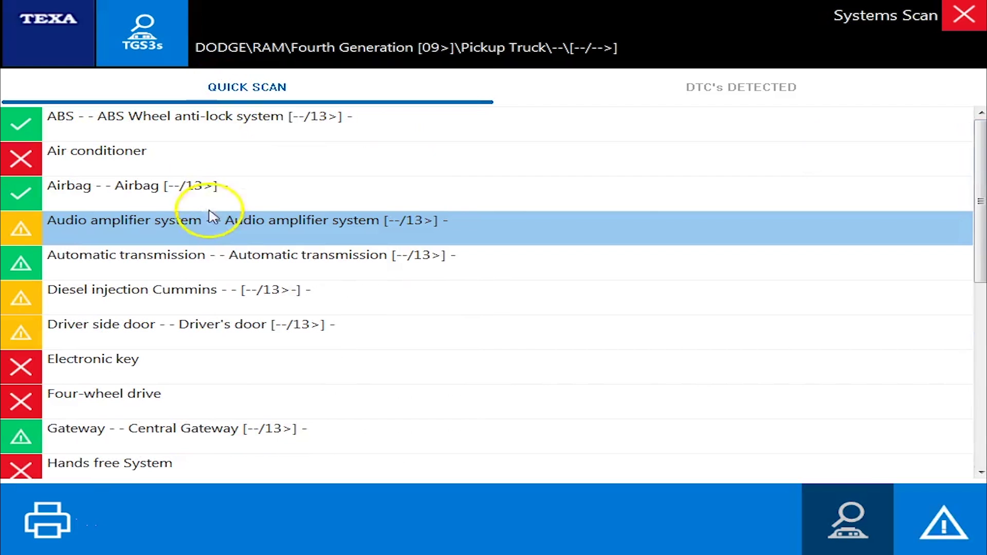
left_click(144, 279)
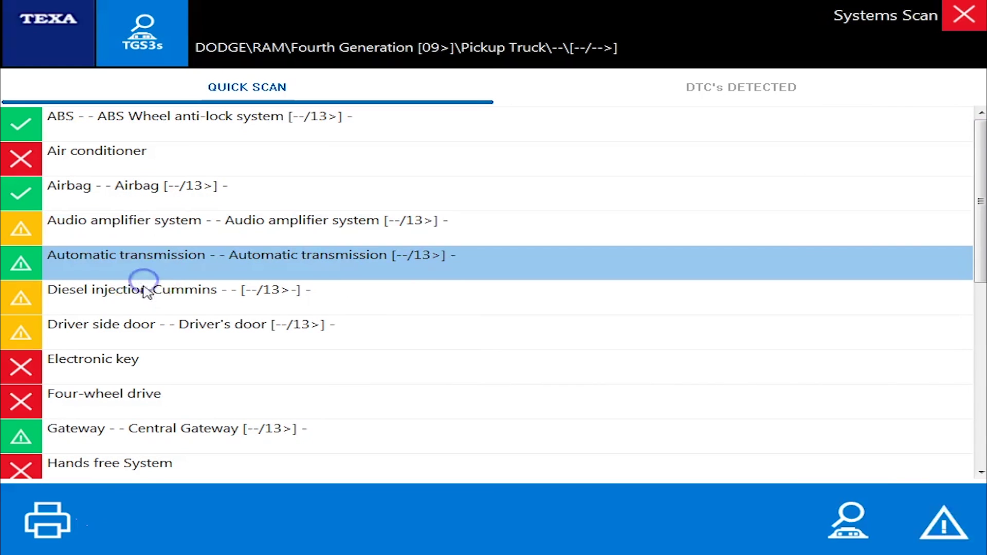
left_click(139, 291)
left_click(869, 508)
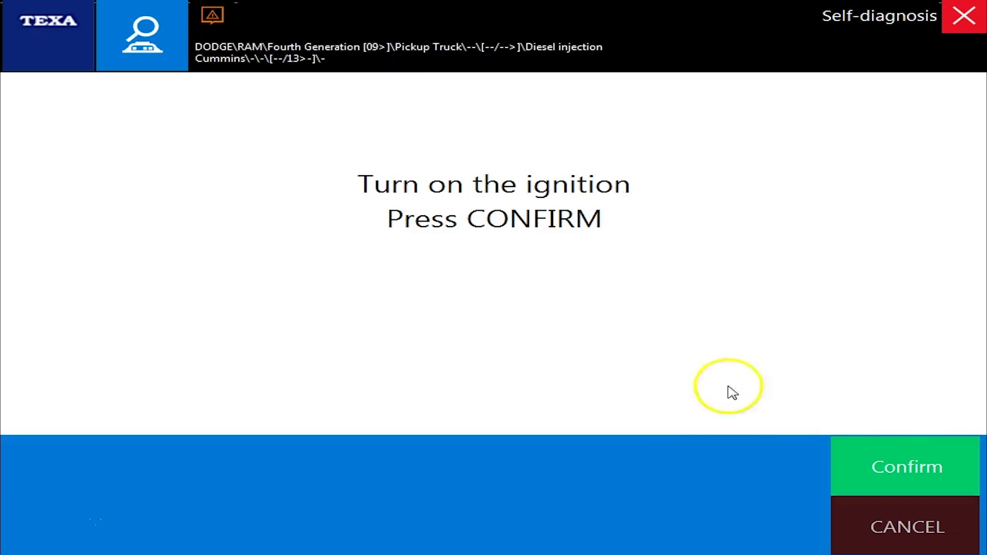
left_click(883, 457)
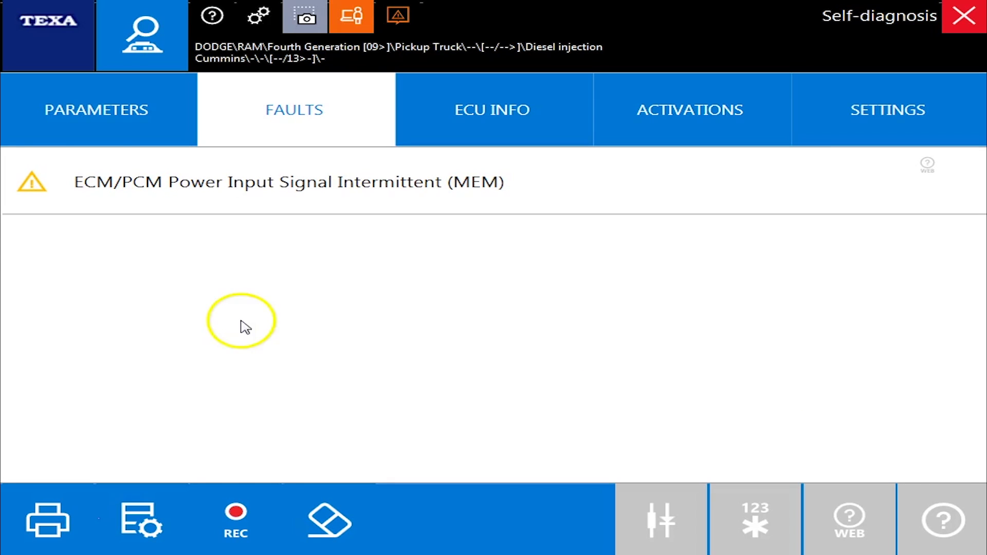
- Open the Cummins engine's PARAMETERS and page through the live readings
left_click(84, 132)
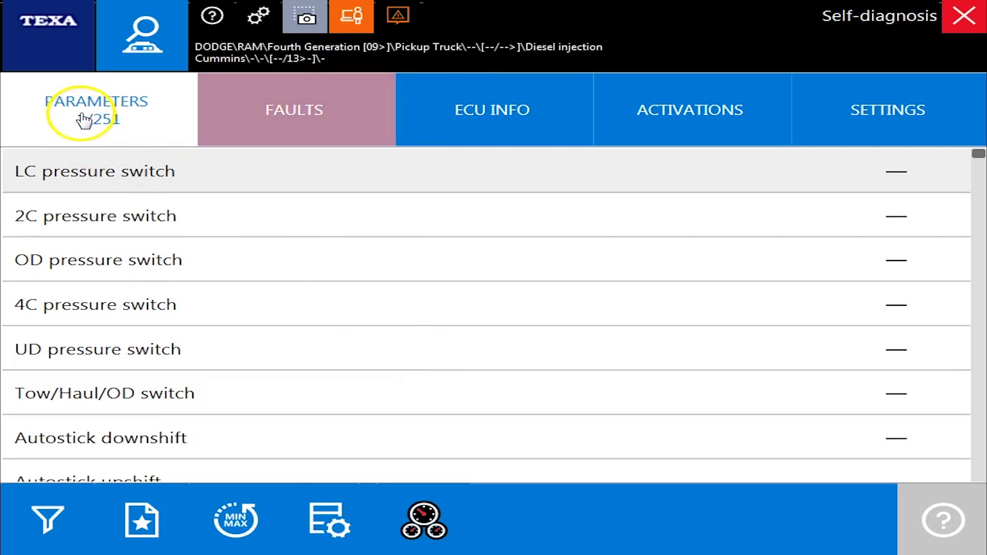
left_click(977, 456)
left_click(977, 456)
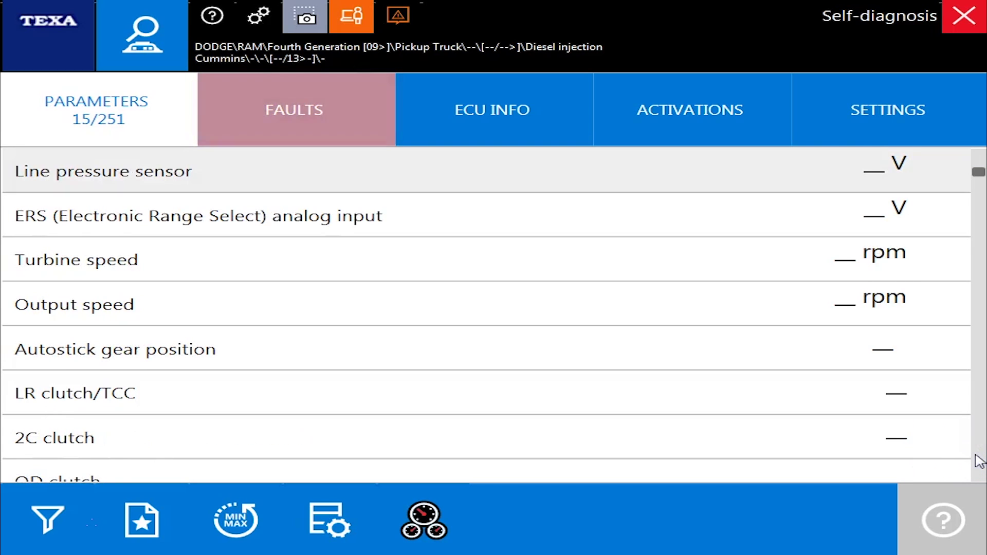
left_click(976, 457)
left_click(976, 456)
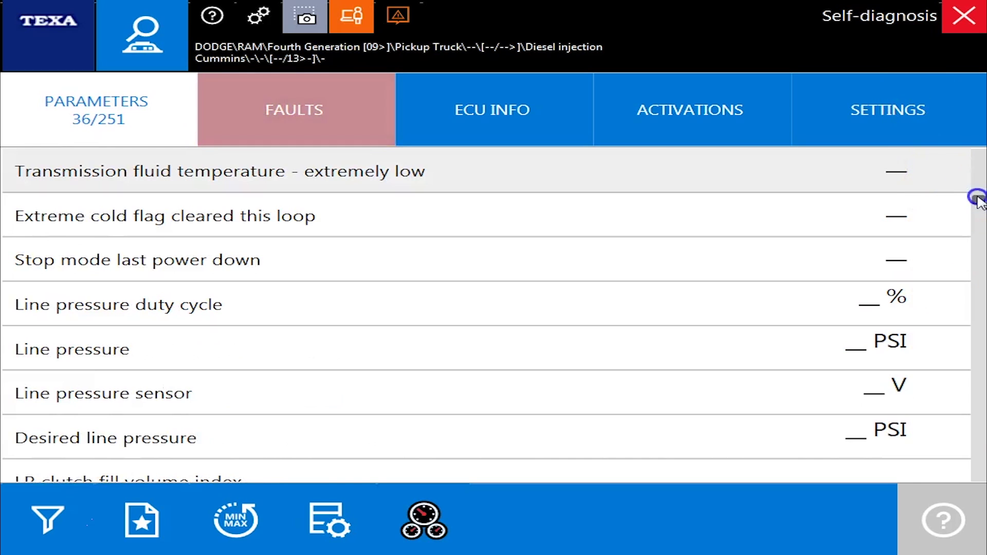
left_click(979, 149)
left_click(978, 149)
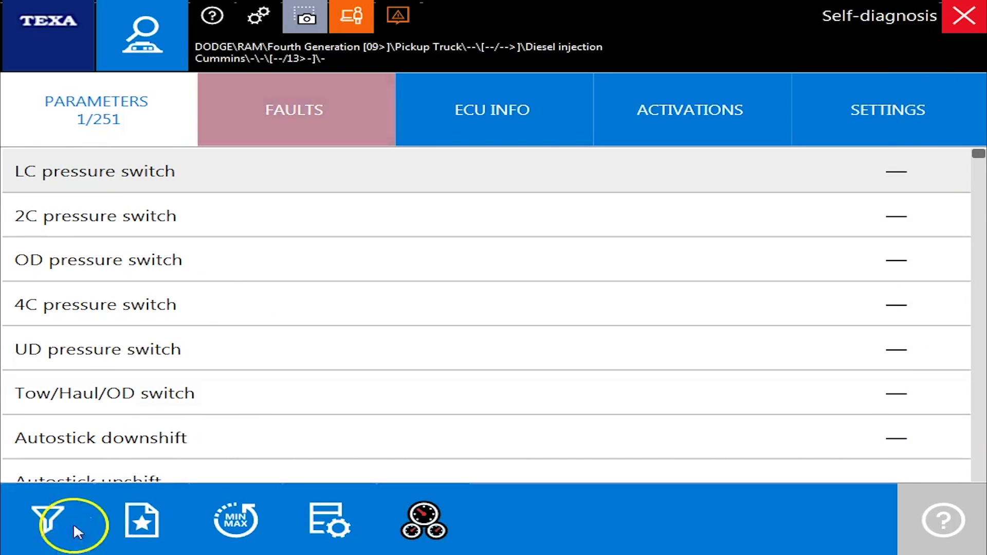
- Filter the parameters to EGR temperature (42.4 °F) and EGR valve position (29.5 %)
left_click(39, 519)
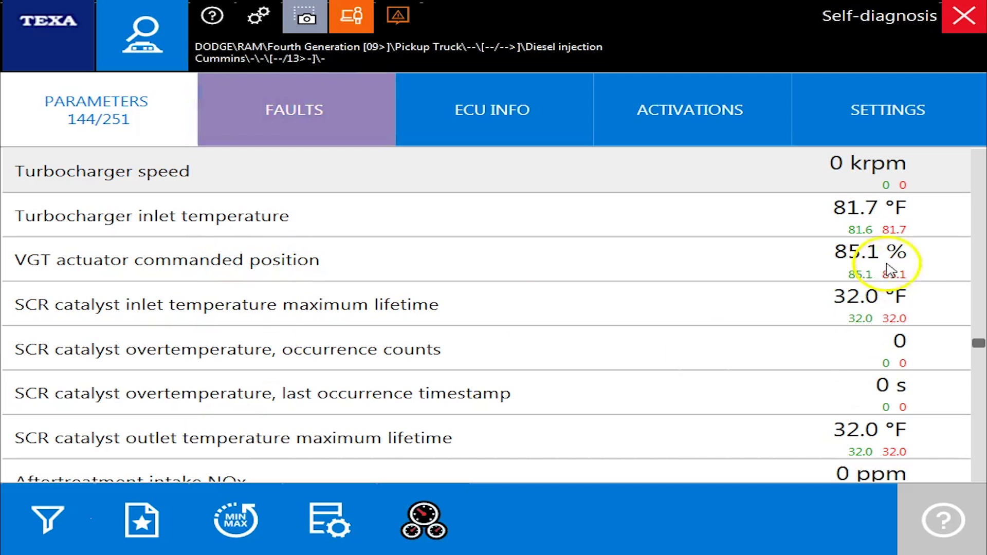
left_click(976, 208)
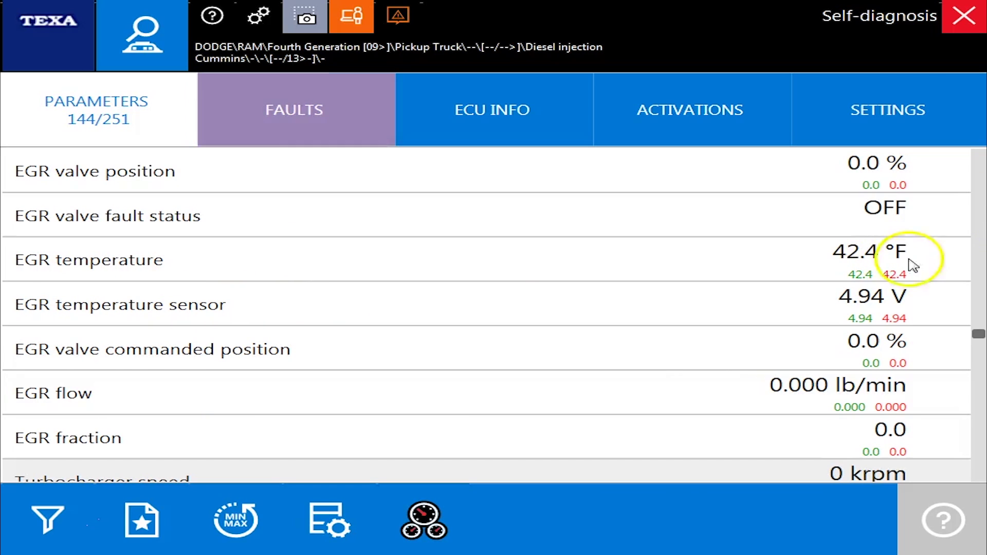
left_click(869, 267)
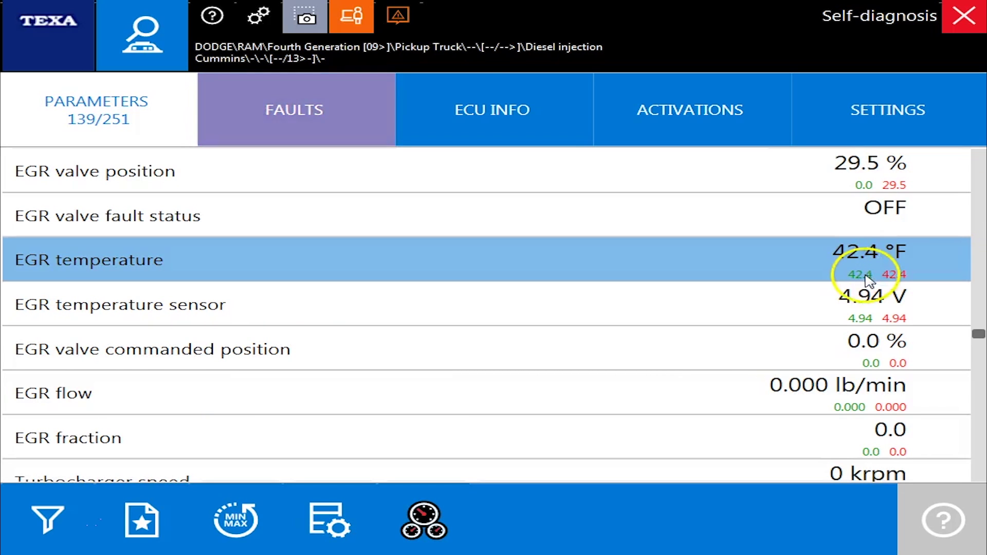
left_click(889, 186)
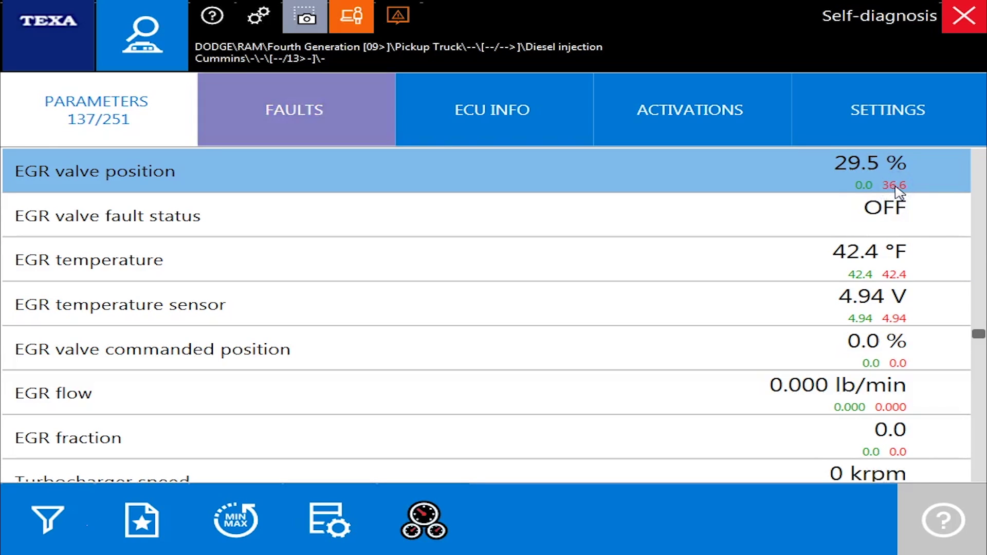
left_click(862, 191)
left_click(186, 151)
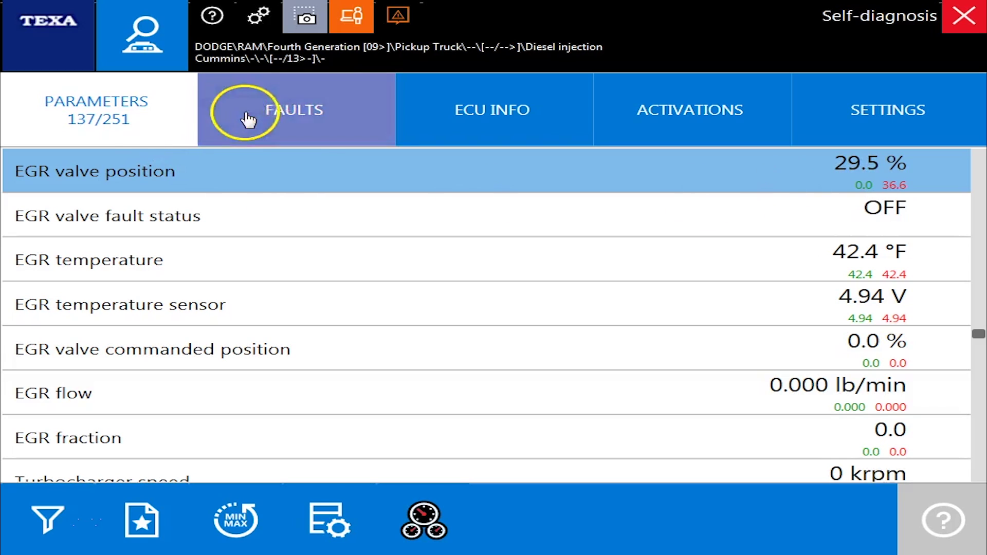
- View the details of fault P2509, ECM/PCM Power Input Signal Intermittent, and confirm
left_click(274, 105)
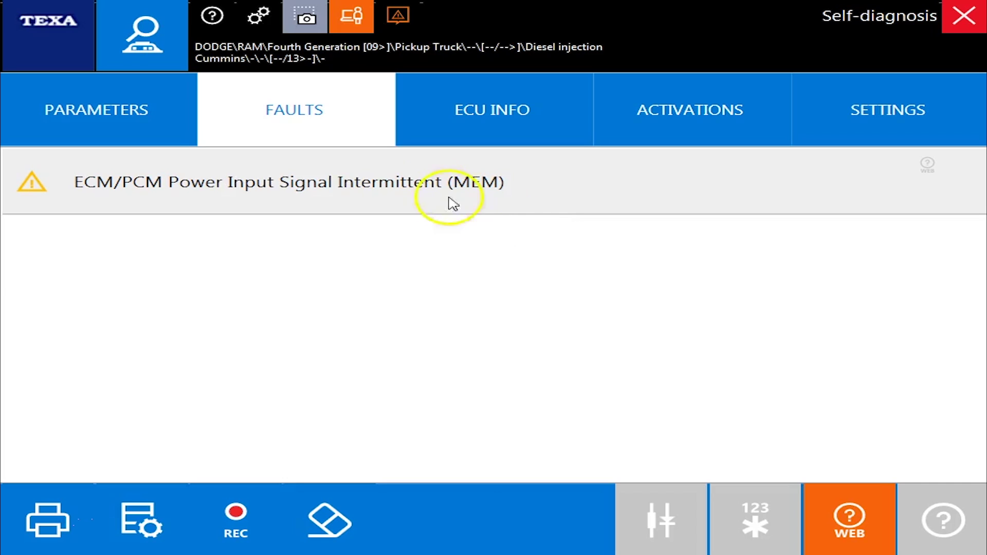
left_click(420, 185)
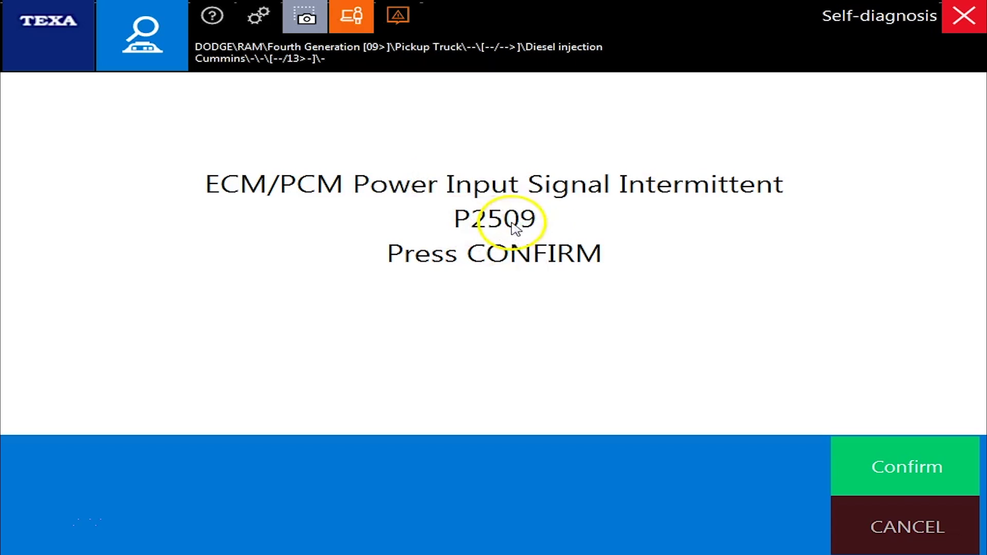
left_click(892, 456)
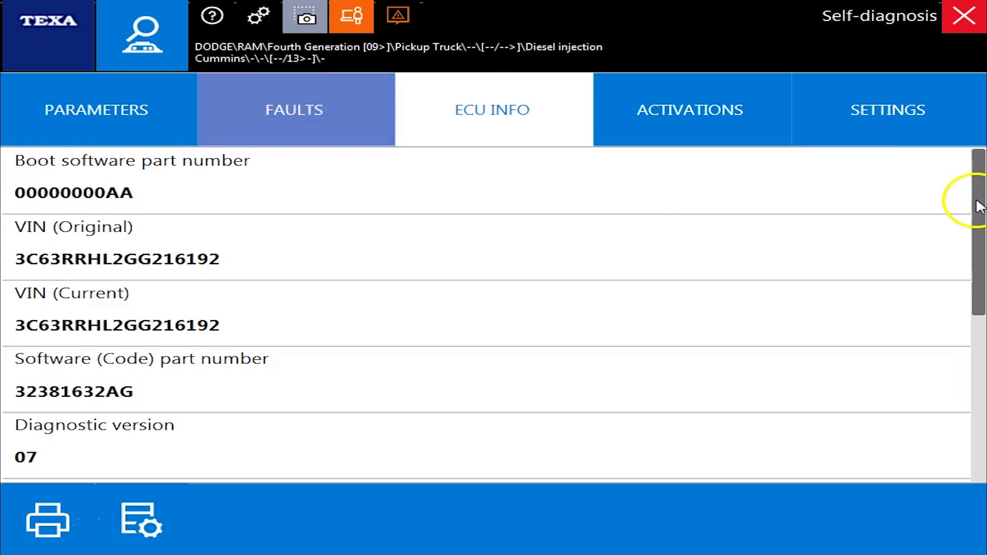
- Scroll through the Cummins ECU information, then show the engine's activations list
left_click_drag(966, 239, 965, 376)
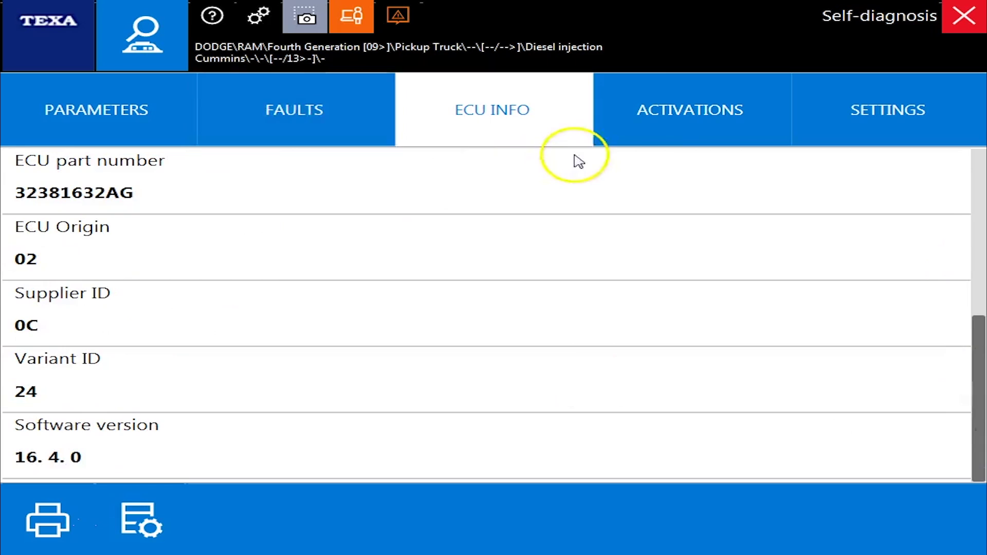
left_click(653, 133)
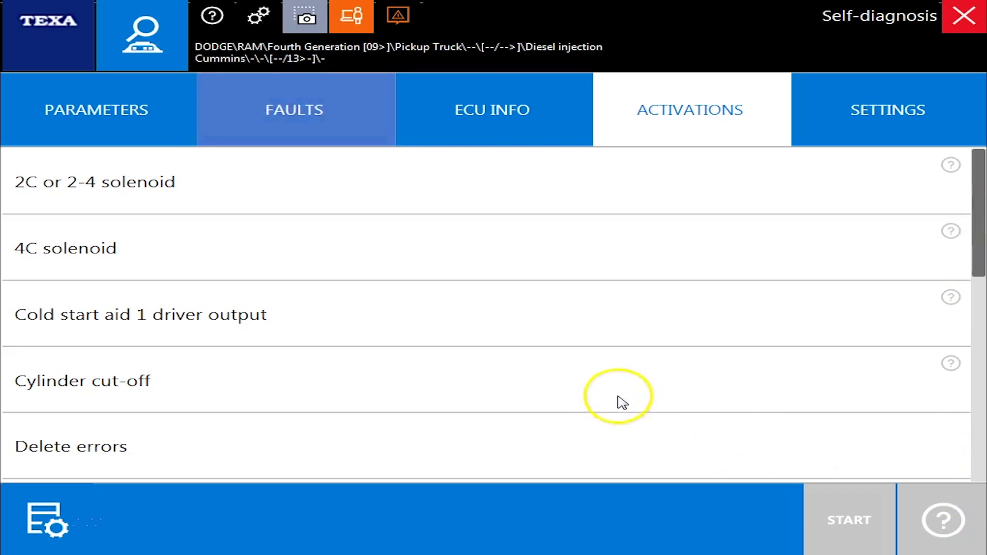
- Select the MS solenoid activation and view its required conditions
left_click(758, 402)
left_click(974, 413)
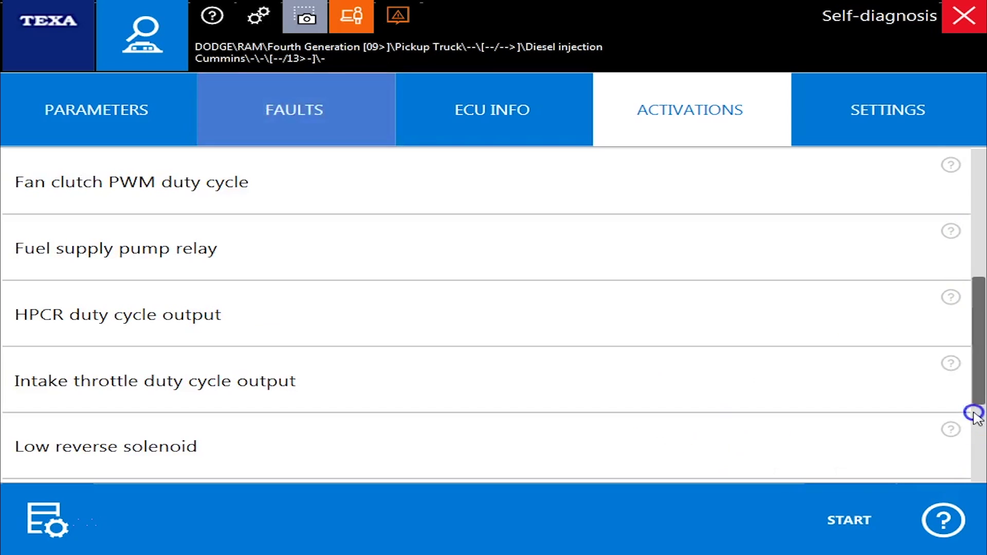
left_click(975, 413)
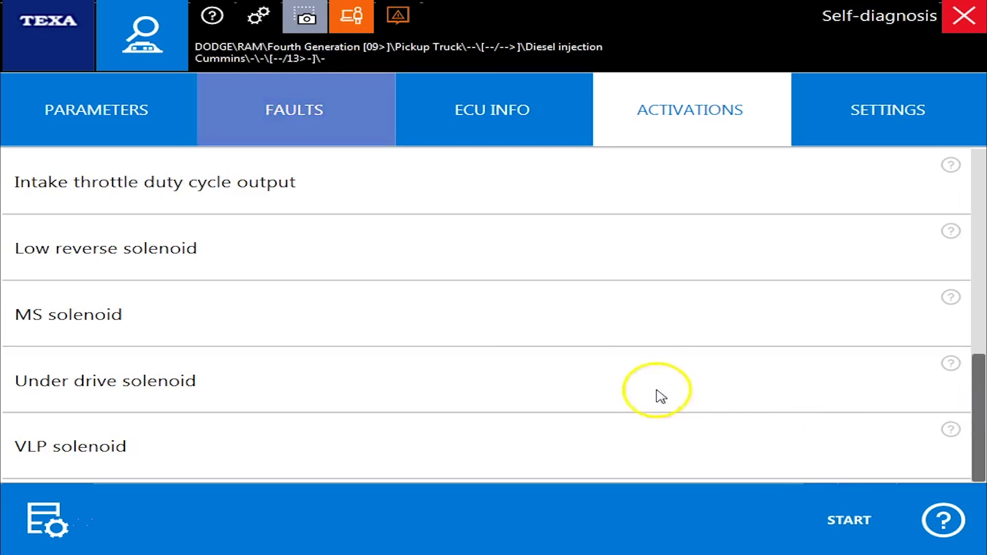
left_click(632, 326)
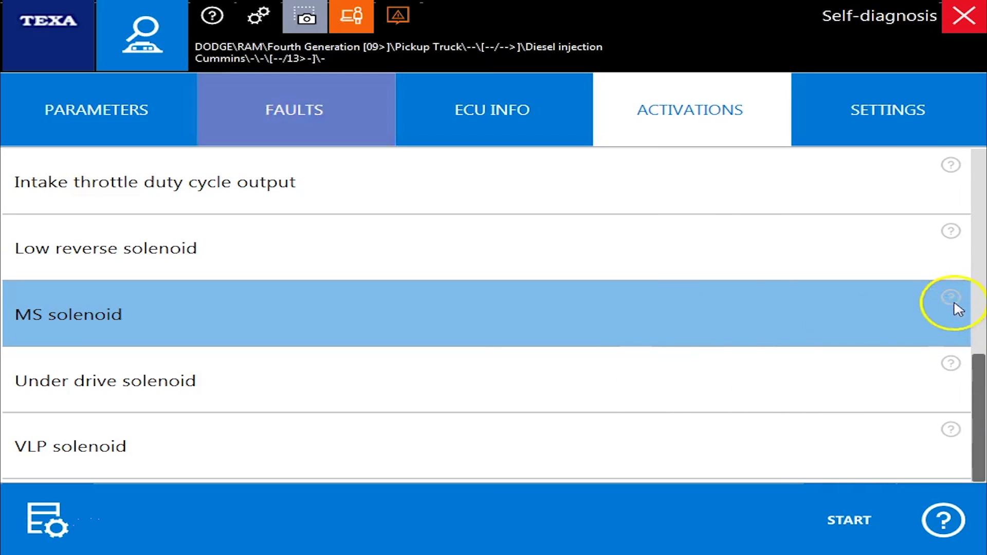
left_click(945, 530)
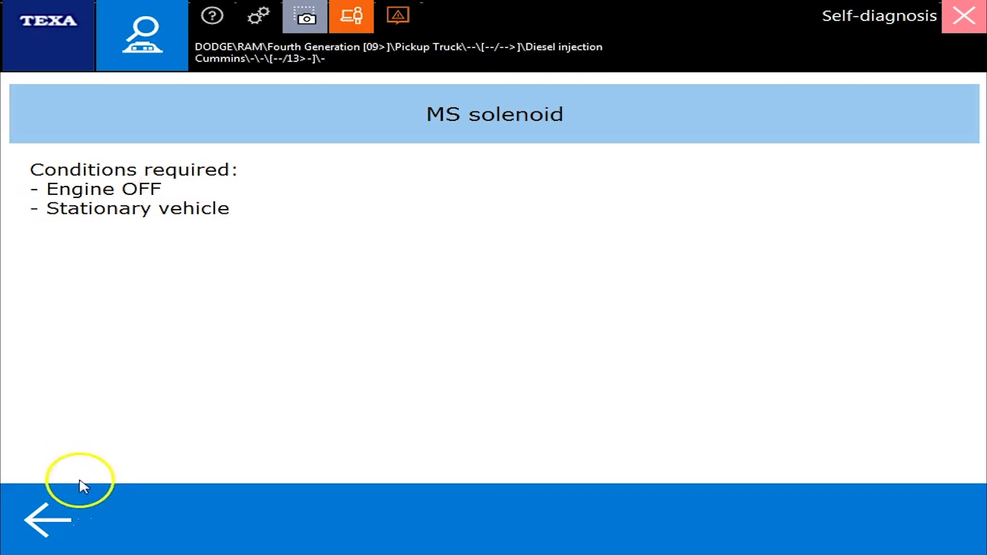
left_click(50, 497)
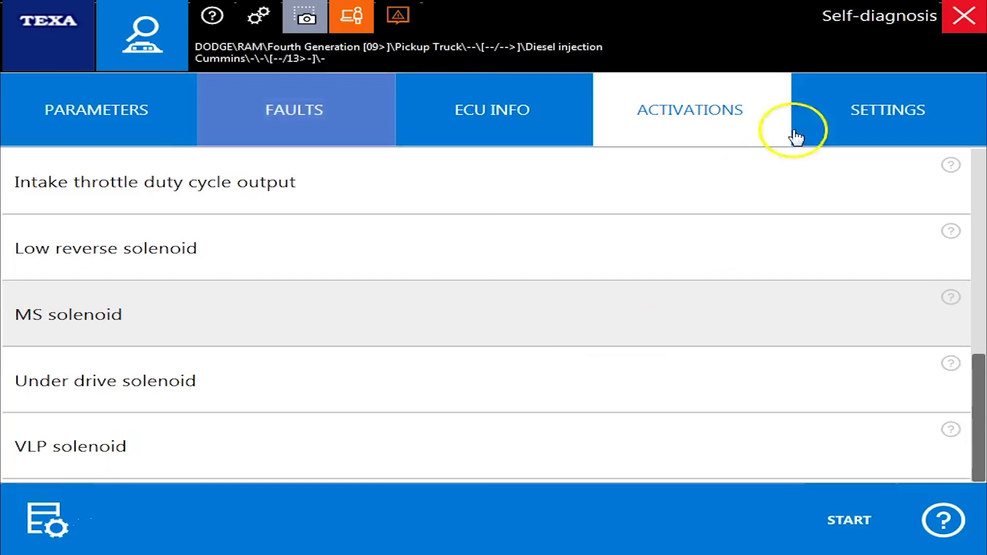
- Check the engine settings such as Particulate filter regeneration, then return to activations
left_click(845, 112)
left_click(360, 203)
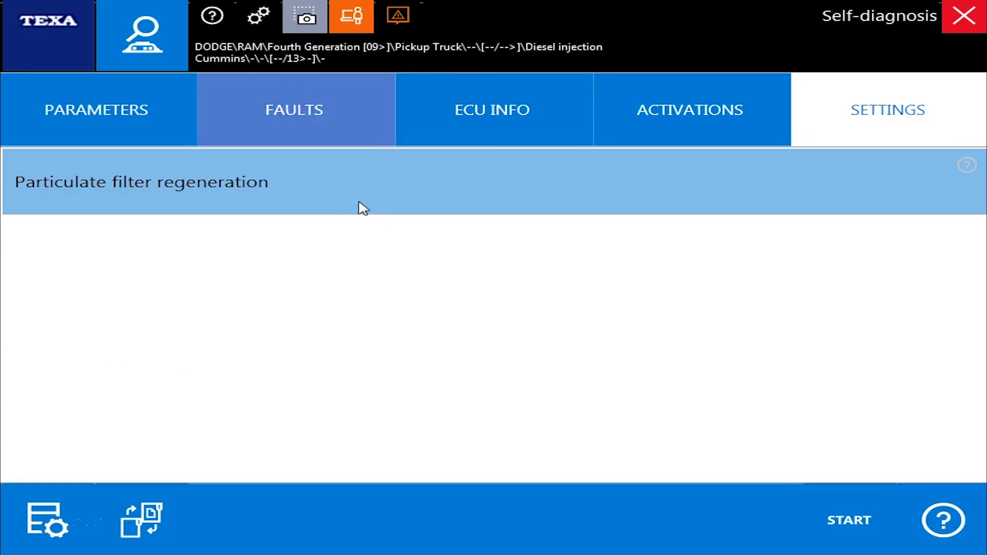
left_click(667, 108)
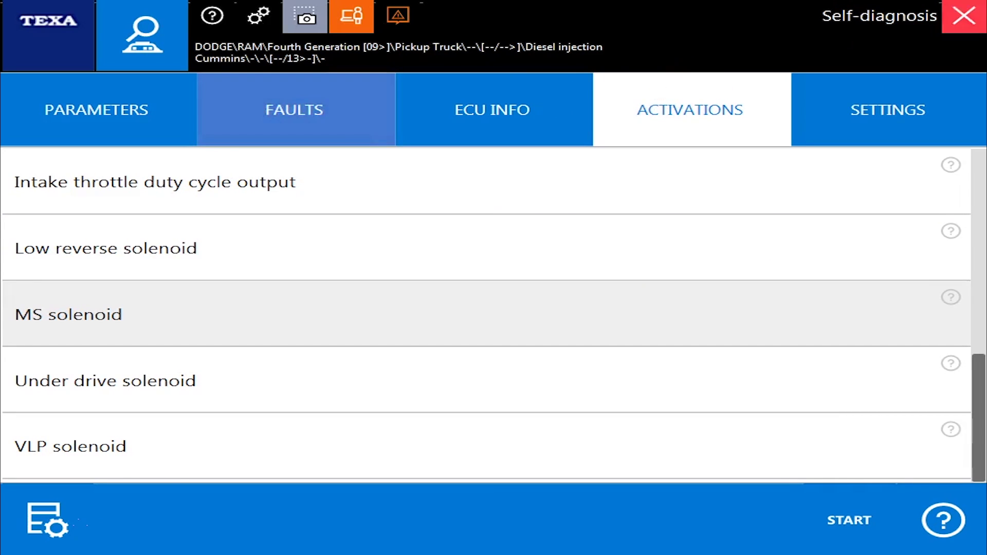
- End communication with the Cummins engine unit and start ABS Wheel anti-lock diagnosis
left_click(957, 17)
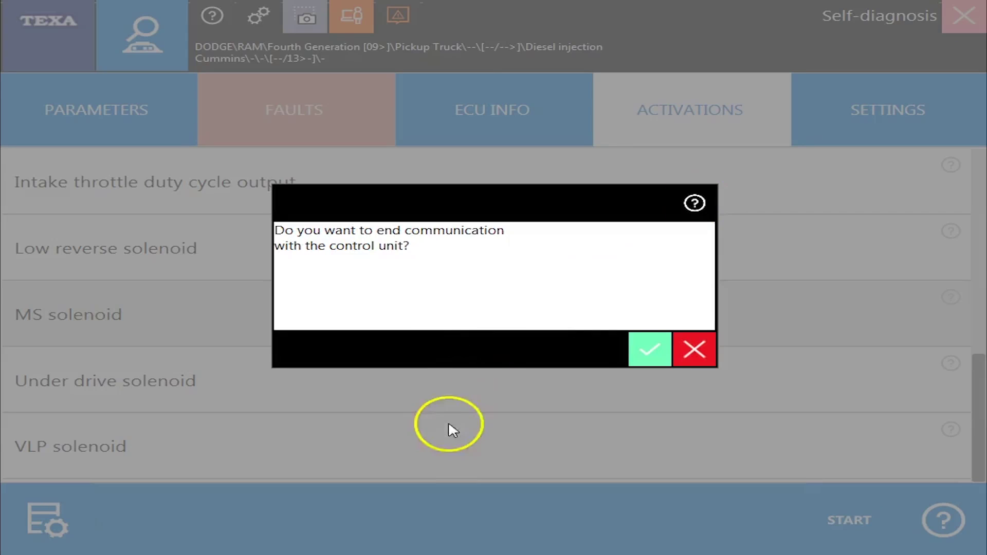
left_click(657, 339)
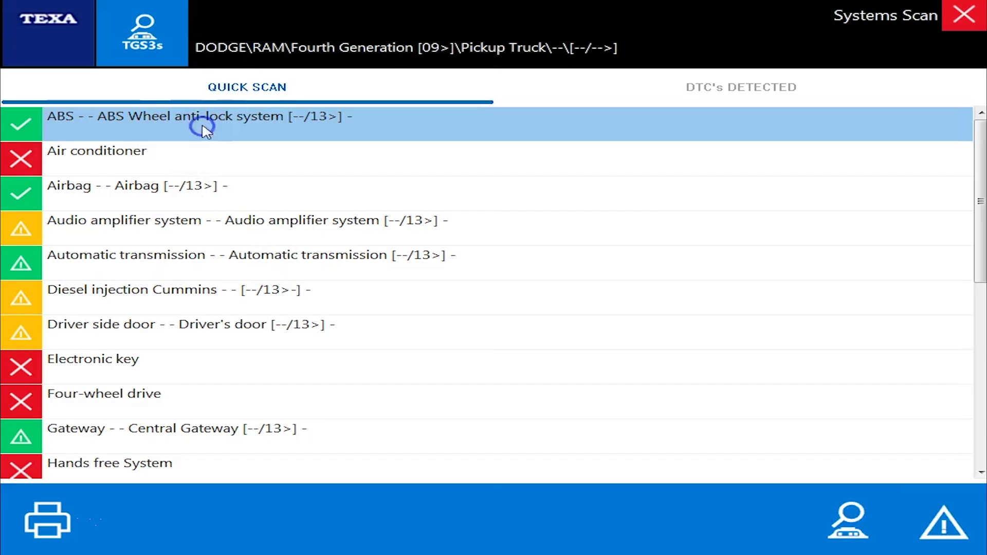
left_click(873, 539)
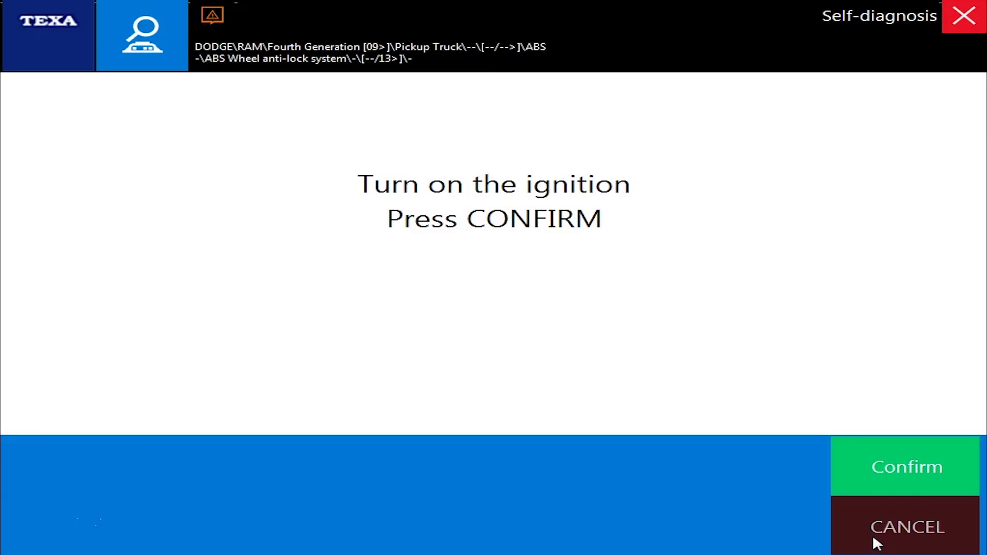
- Confirm the ignition is on and open the ABS live parameters at Front left wheel speed
left_click(863, 486)
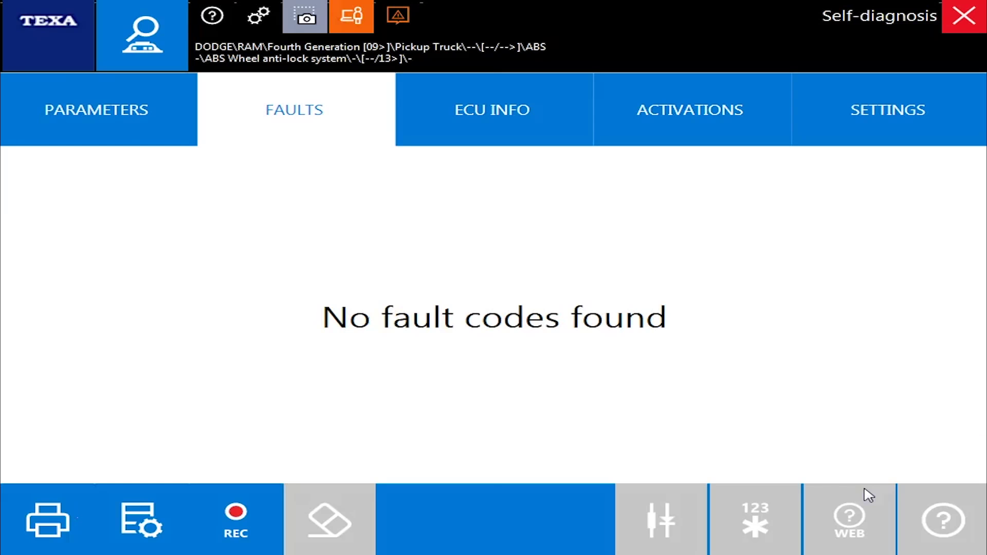
left_click(48, 126)
left_click(153, 184)
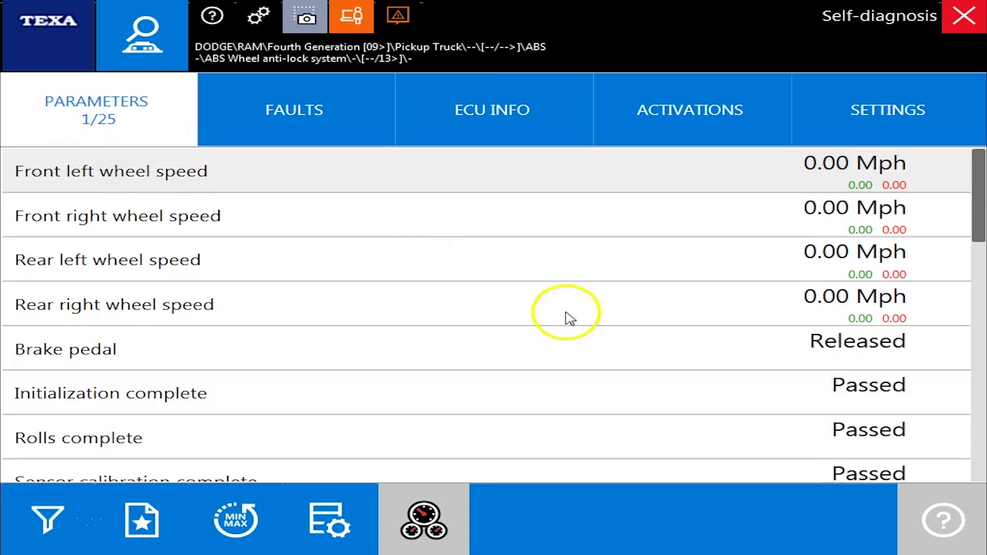
- Page through the remaining ABS parameters, then show the fault list with no fault codes
left_click(979, 400)
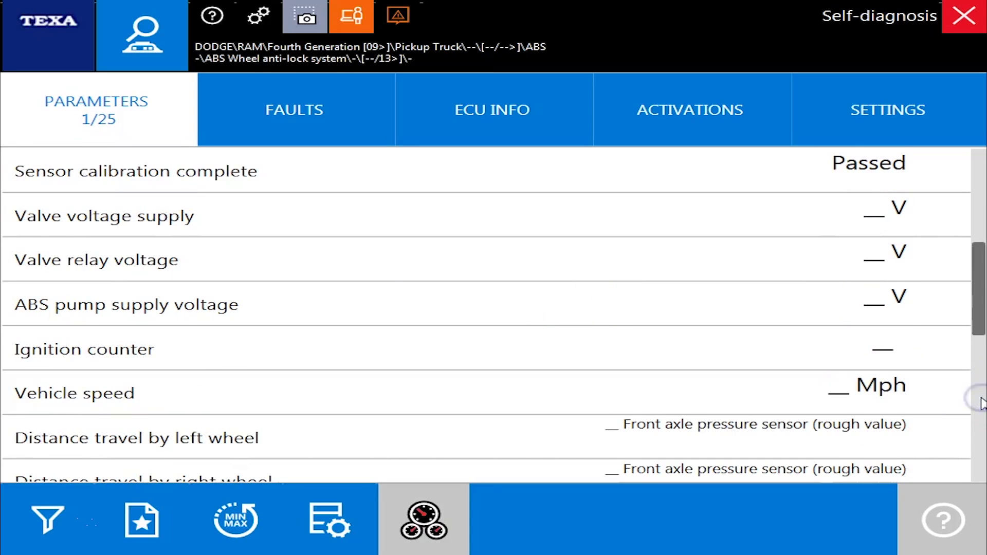
left_click(980, 437)
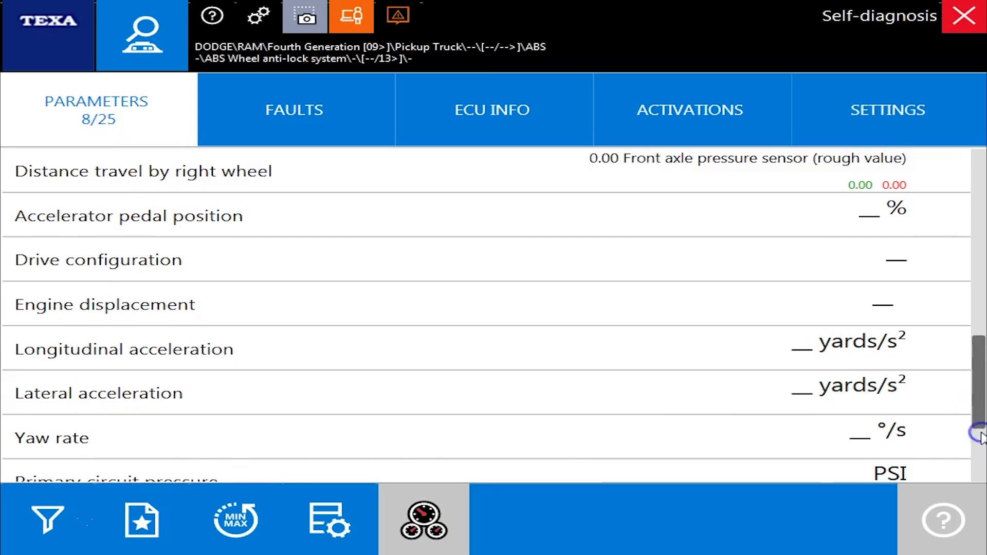
left_click(979, 460)
left_click(282, 105)
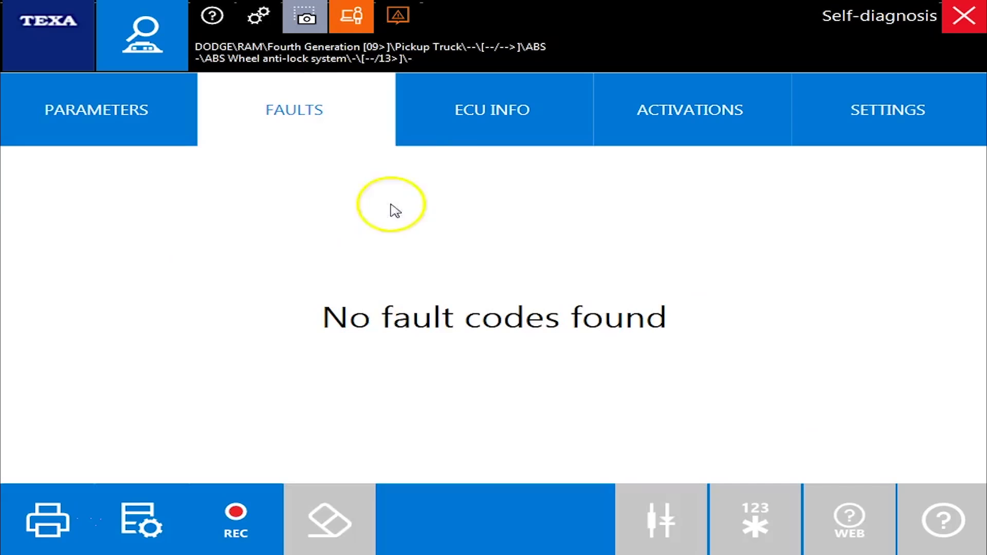
- View the ABS ECU information, then page the activations list from Pump down to the traction control valves
left_click(500, 138)
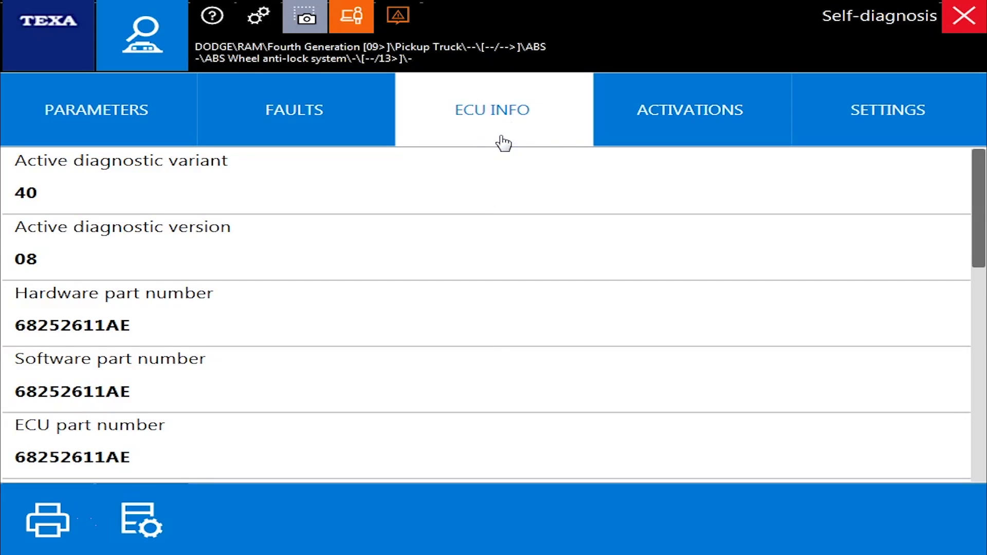
left_click(643, 123)
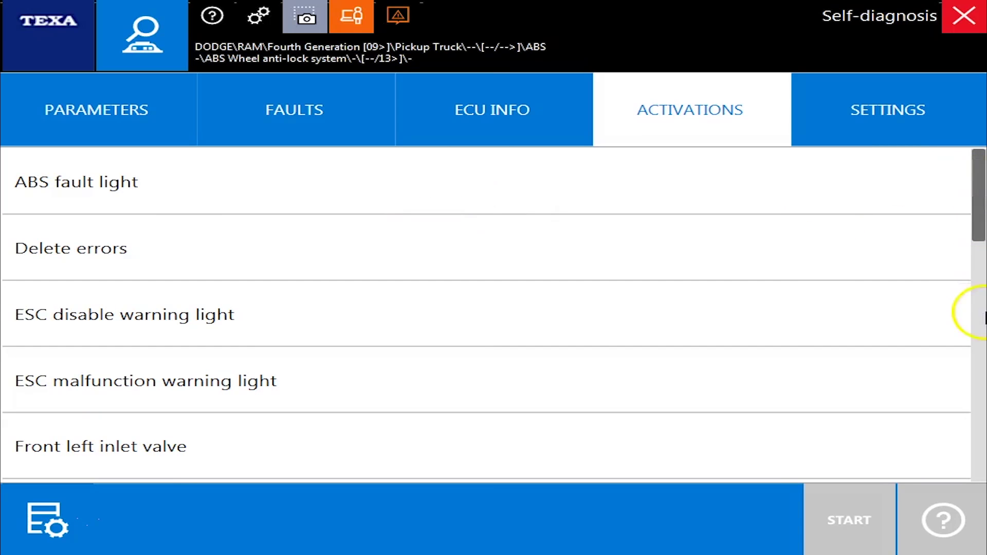
left_click(981, 334)
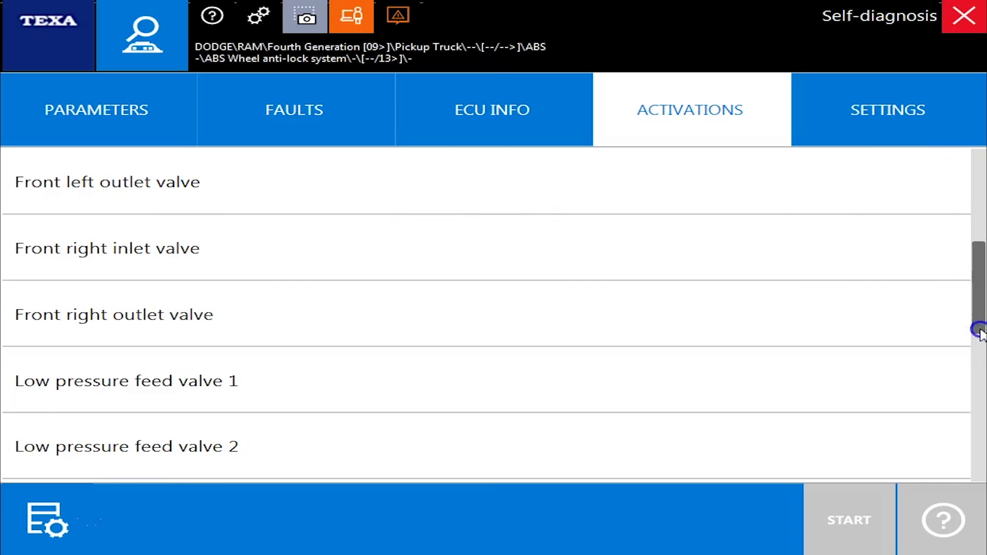
left_click(982, 398)
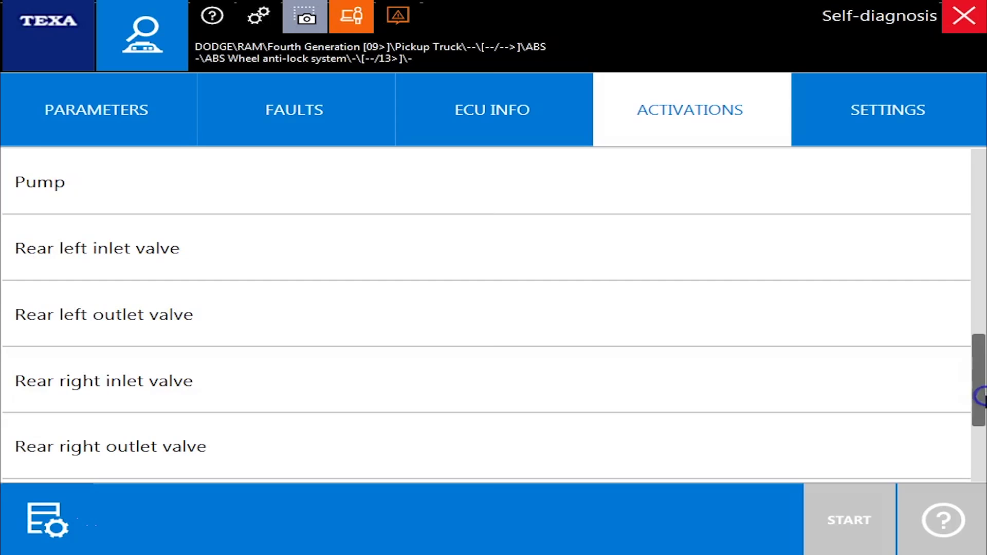
left_click(982, 446)
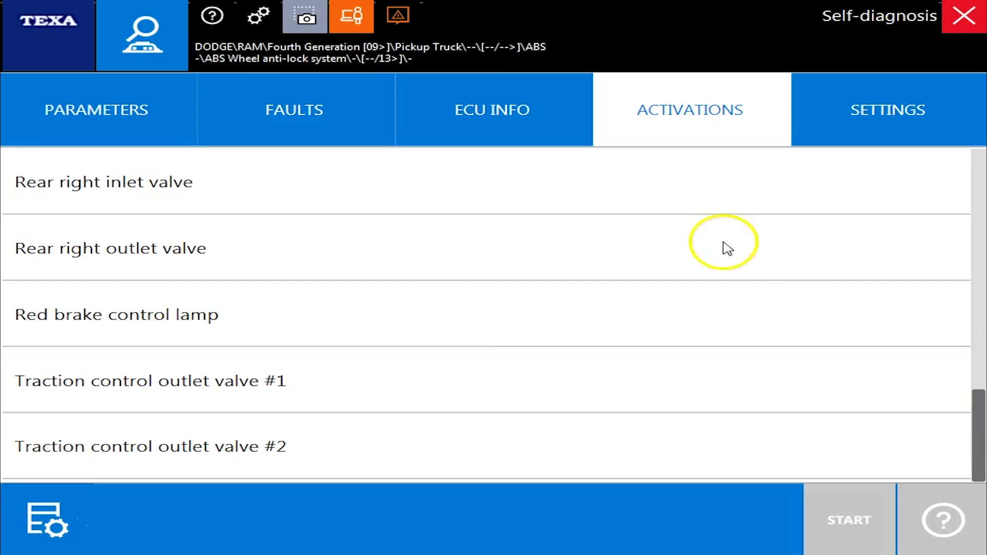
- Read the Brake bleed procedure's instructions in the ABS settings, then return to the settings list
left_click(846, 113)
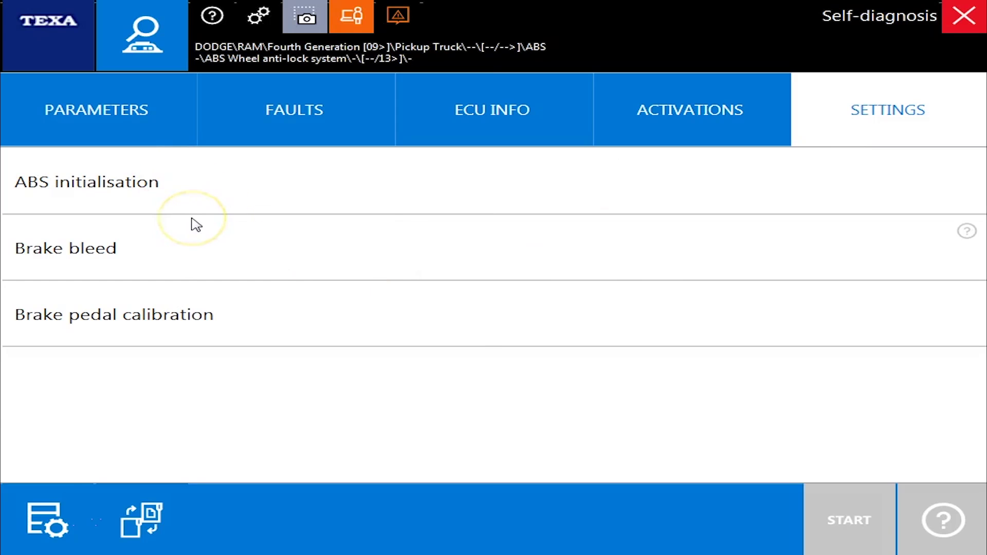
left_click(591, 258)
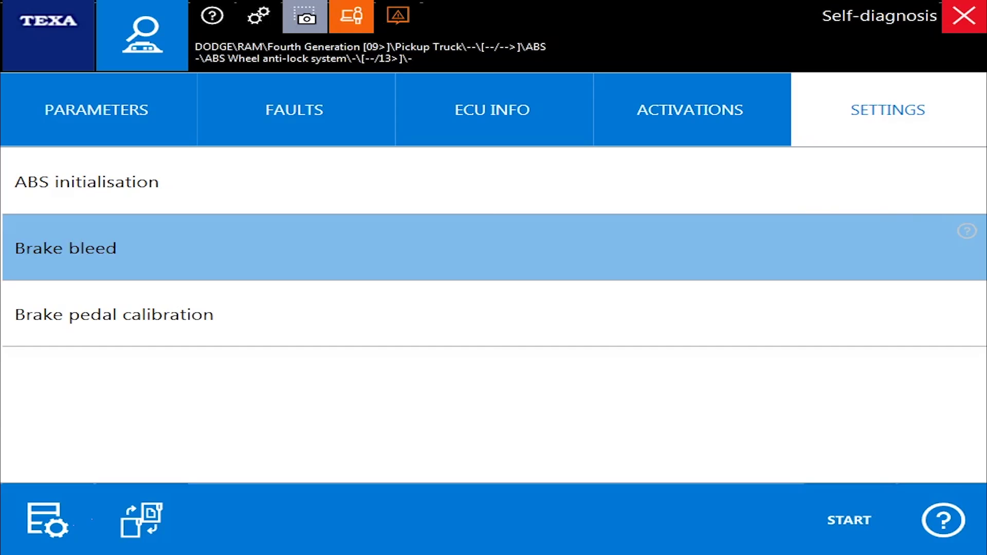
left_click(941, 521)
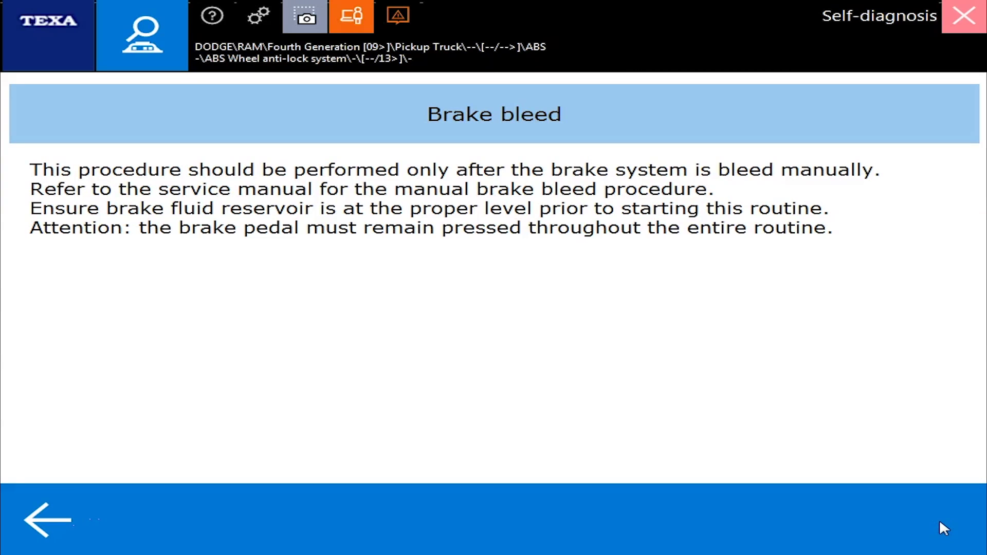
left_click(34, 514)
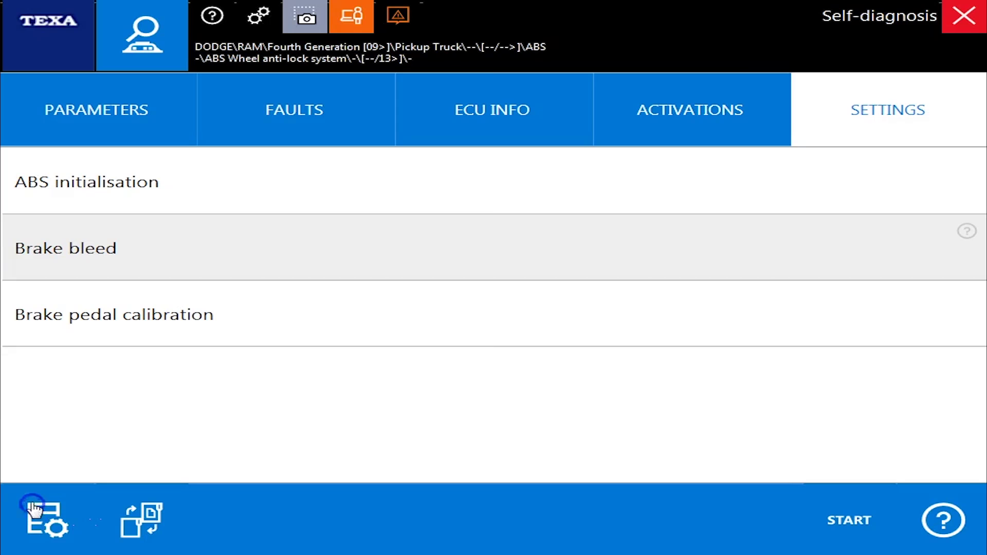
- End the ABS diagnosis session and confirm closing communication with the ABS control unit
left_click(962, 17)
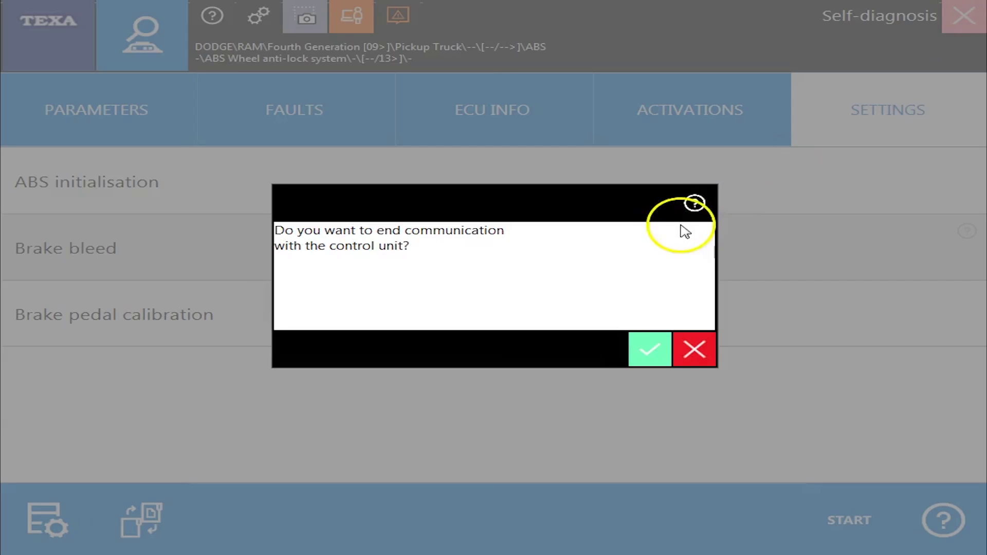
left_click(646, 347)
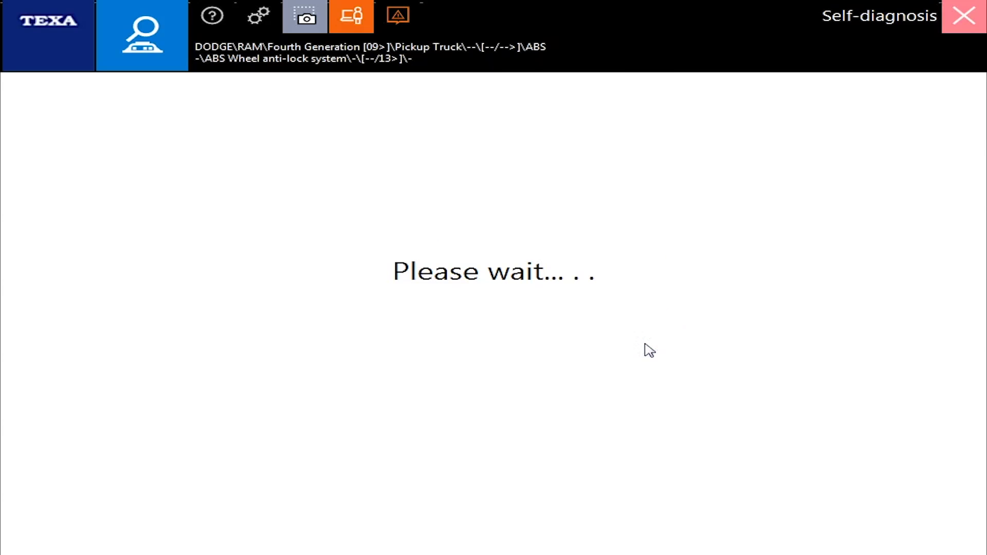